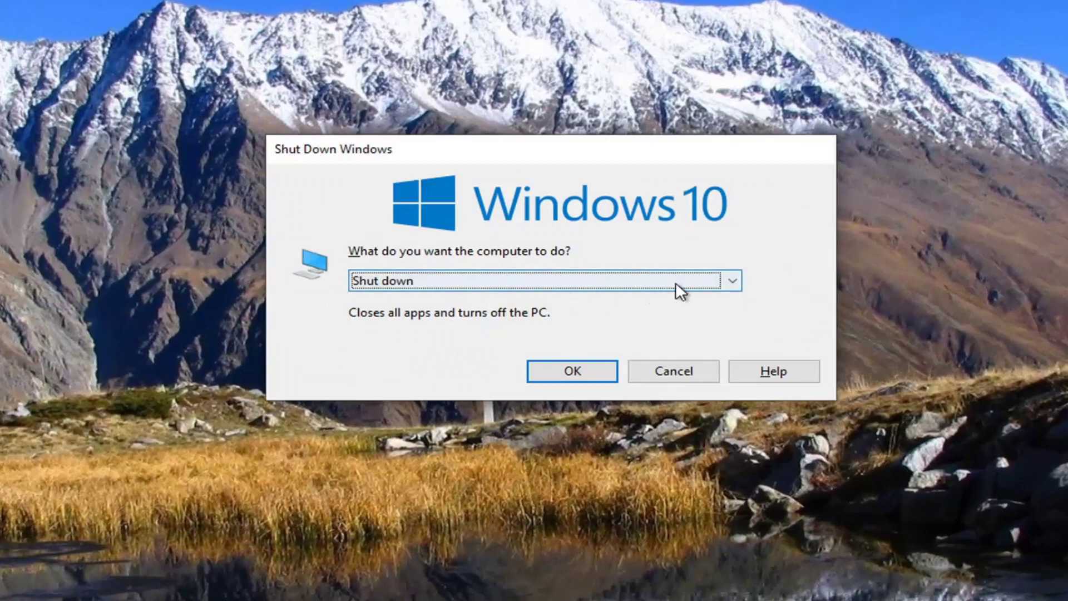
# Step: Browse the Shut Down Windows choices and confirm the default is still Shut down
pyautogui.click(734, 282)
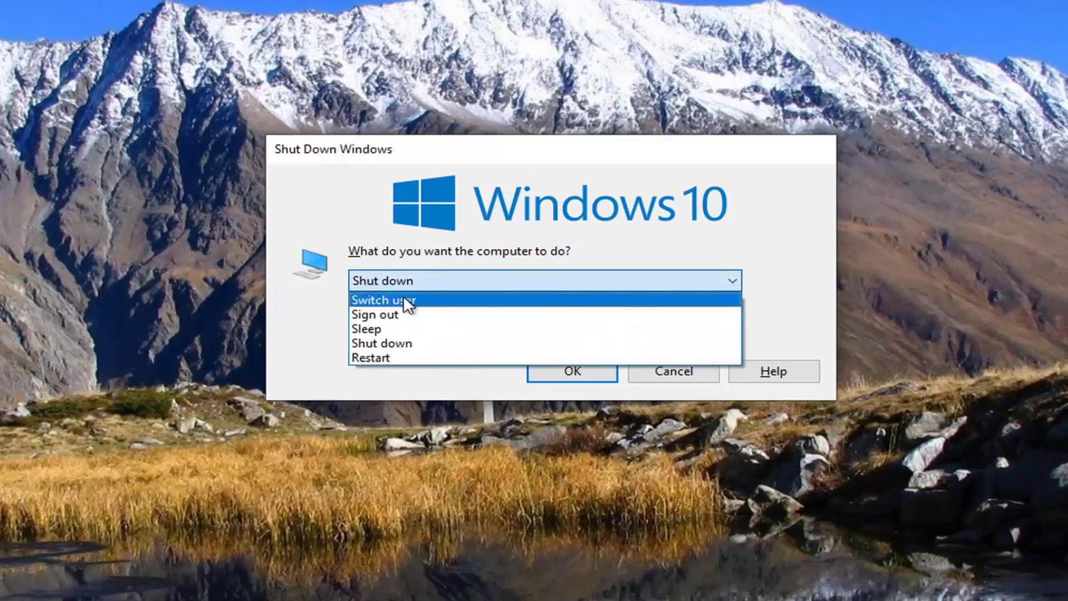
pyautogui.press('Down')
pyautogui.click(302, 182)
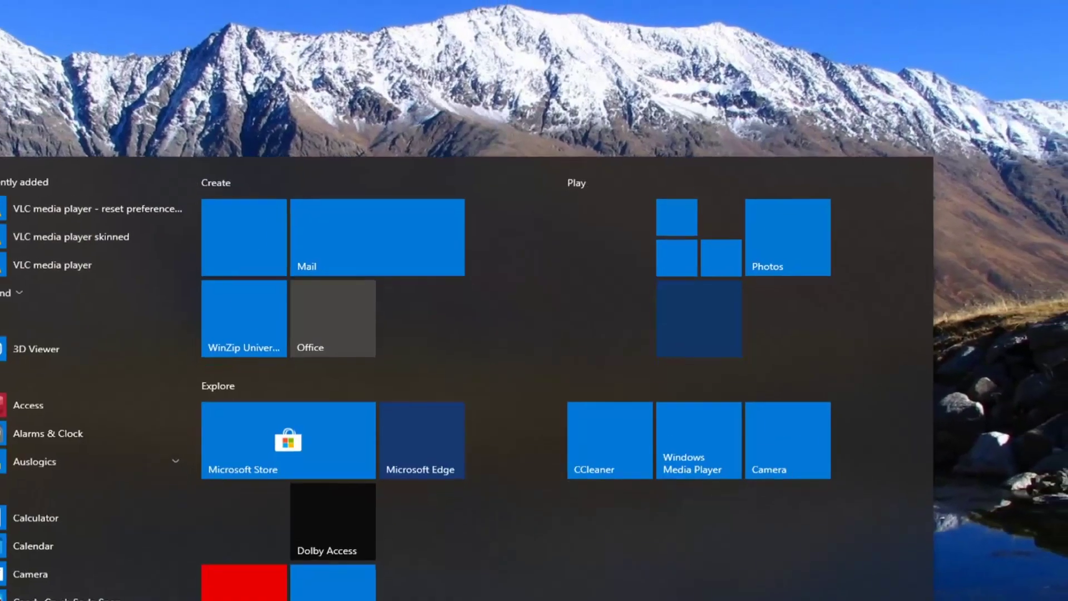
# Step: Launch regedit as administrator and approve the UAC prompt
pyautogui.write('regedit')
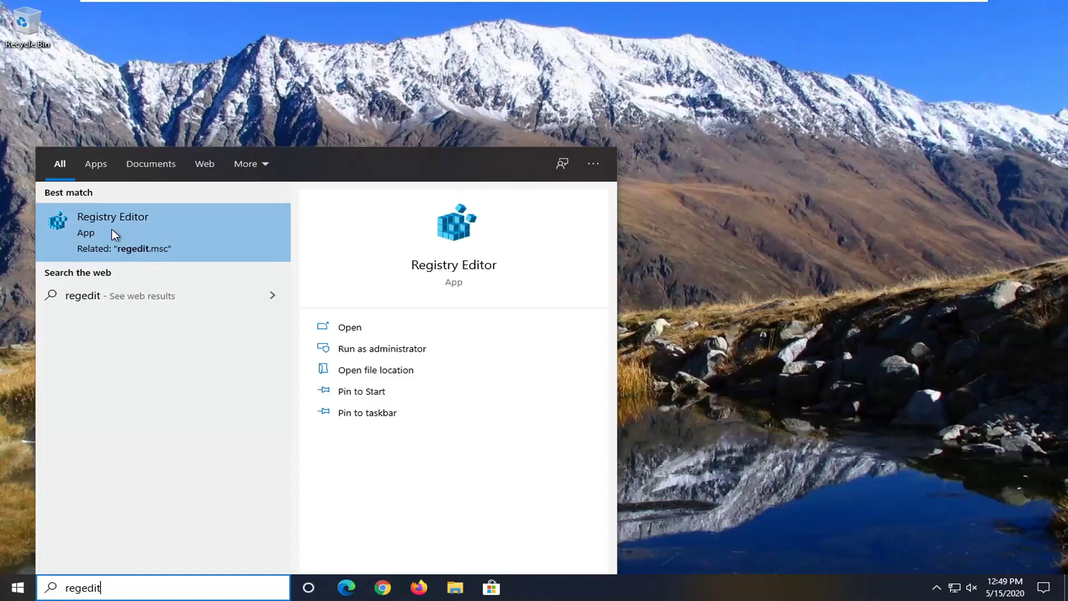
pyautogui.rightClick(114, 236)
pyautogui.click(154, 244)
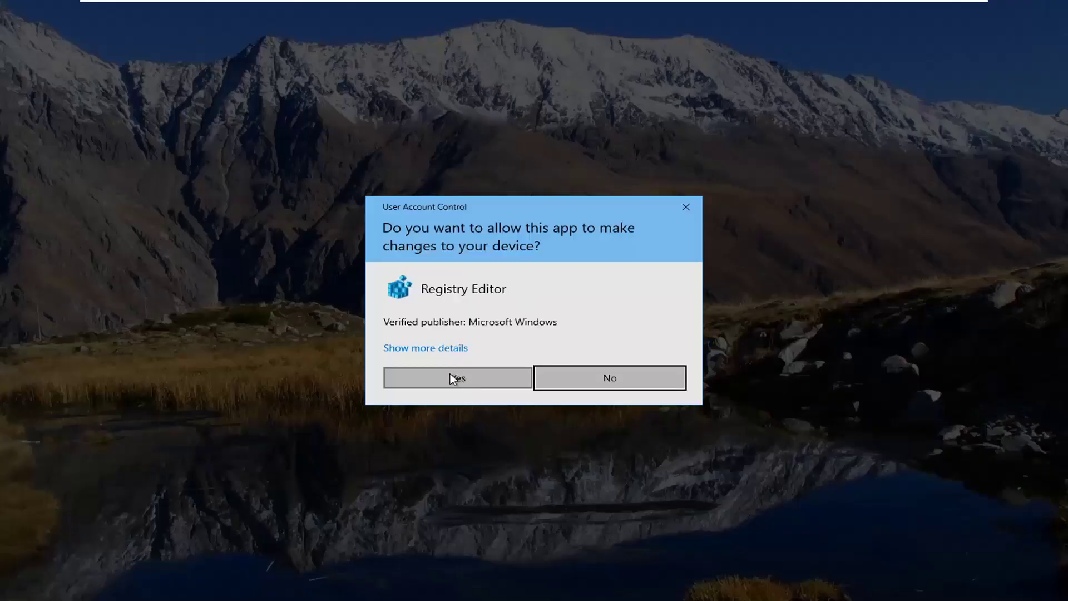
pyautogui.click(454, 378)
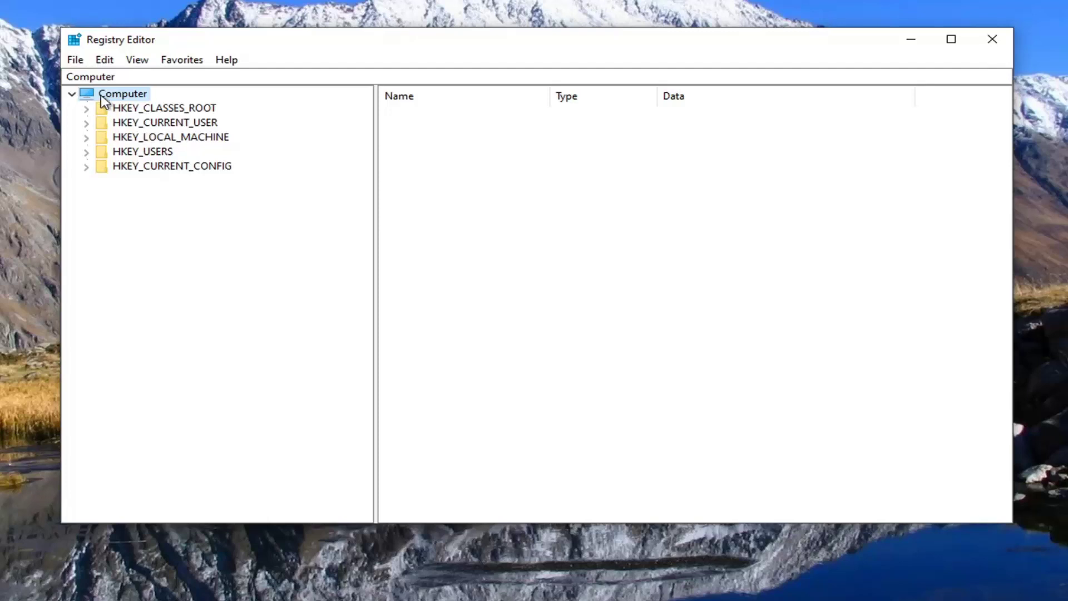
pyautogui.click(75, 62)
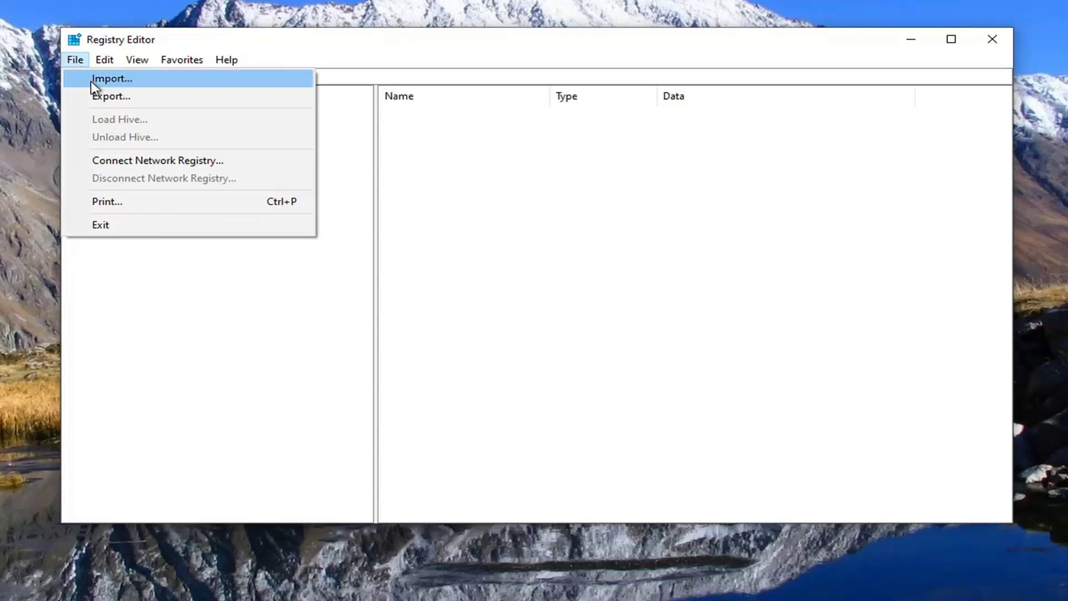
pyautogui.click(106, 97)
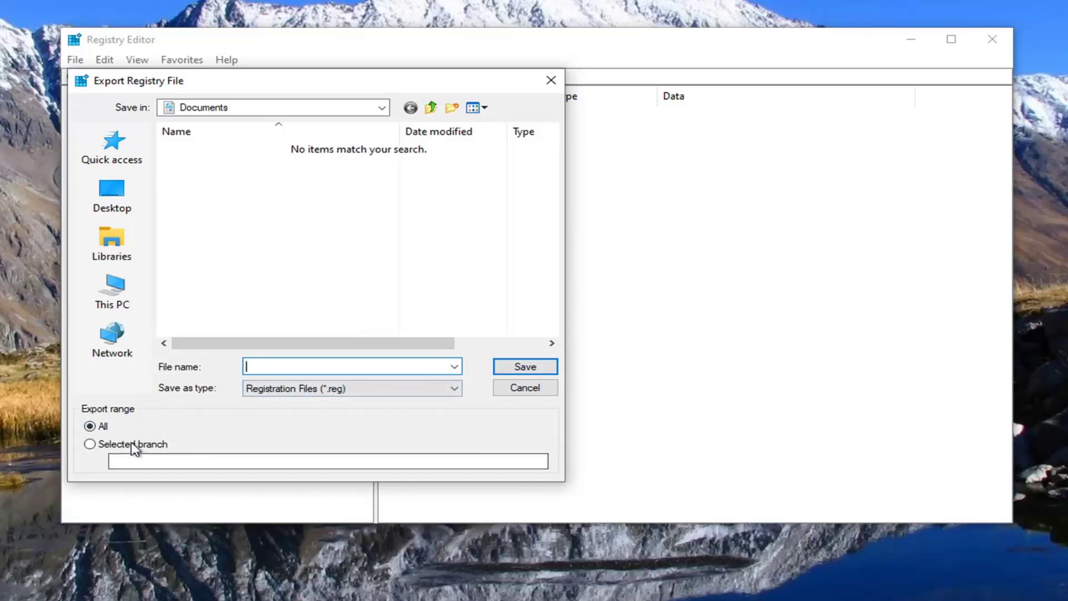
pyautogui.click(525, 387)
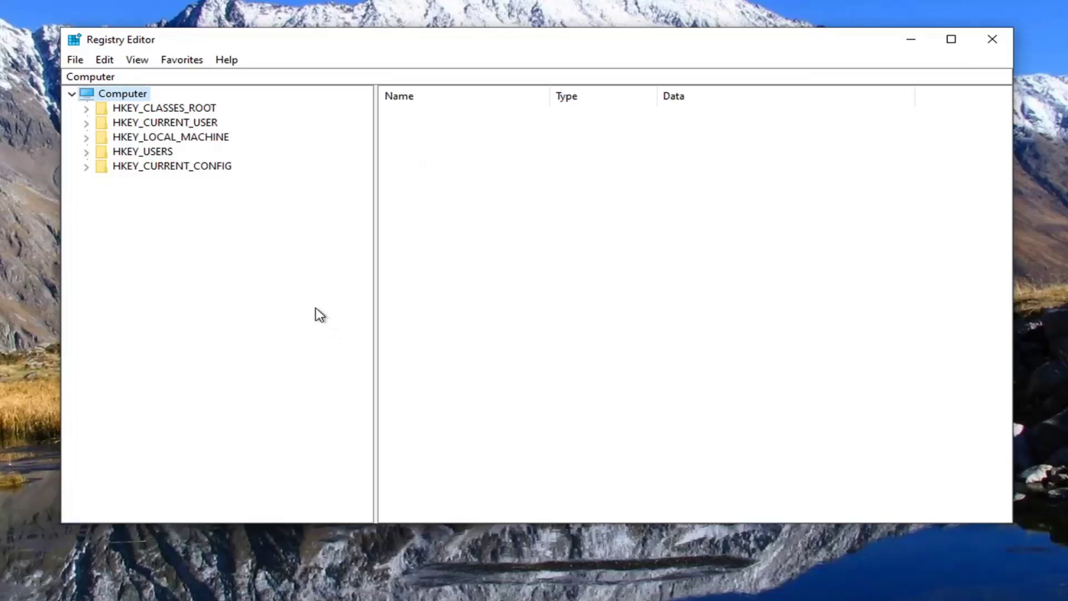
pyautogui.click(74, 64)
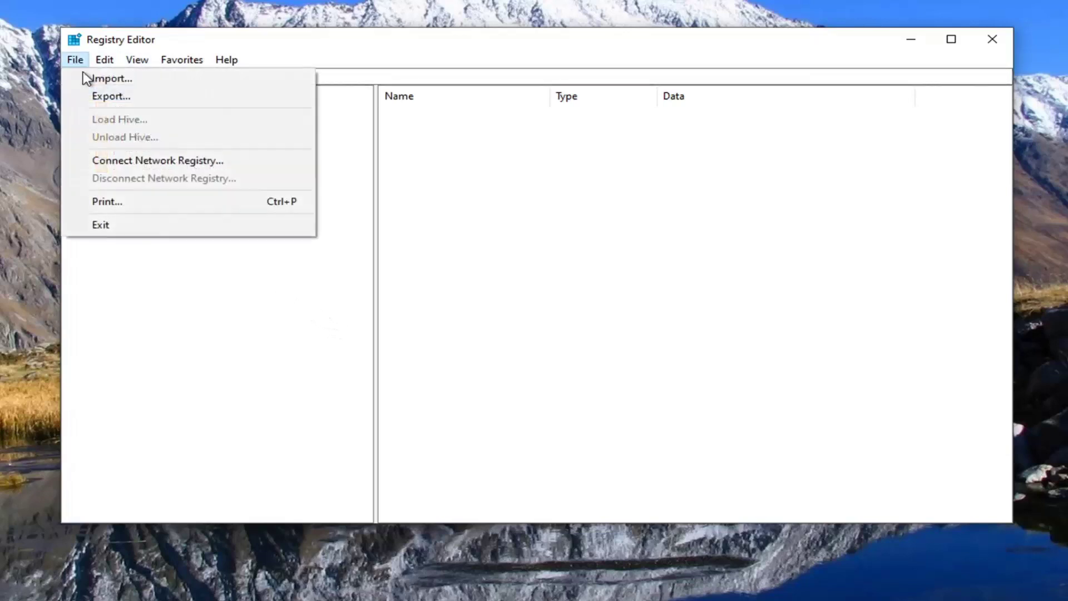
pyautogui.click(112, 80)
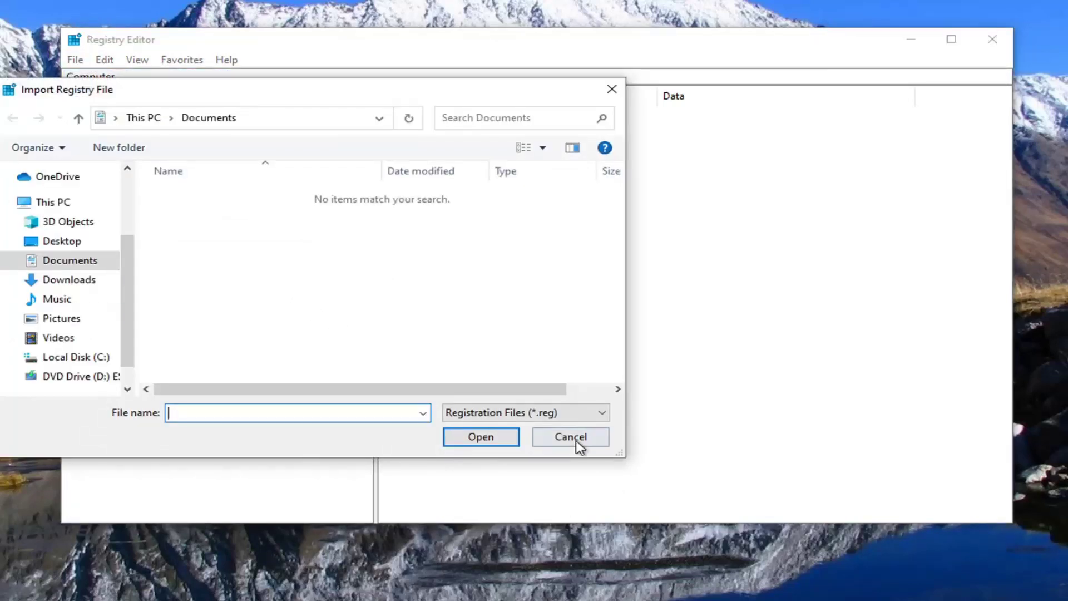
pyautogui.click(573, 441)
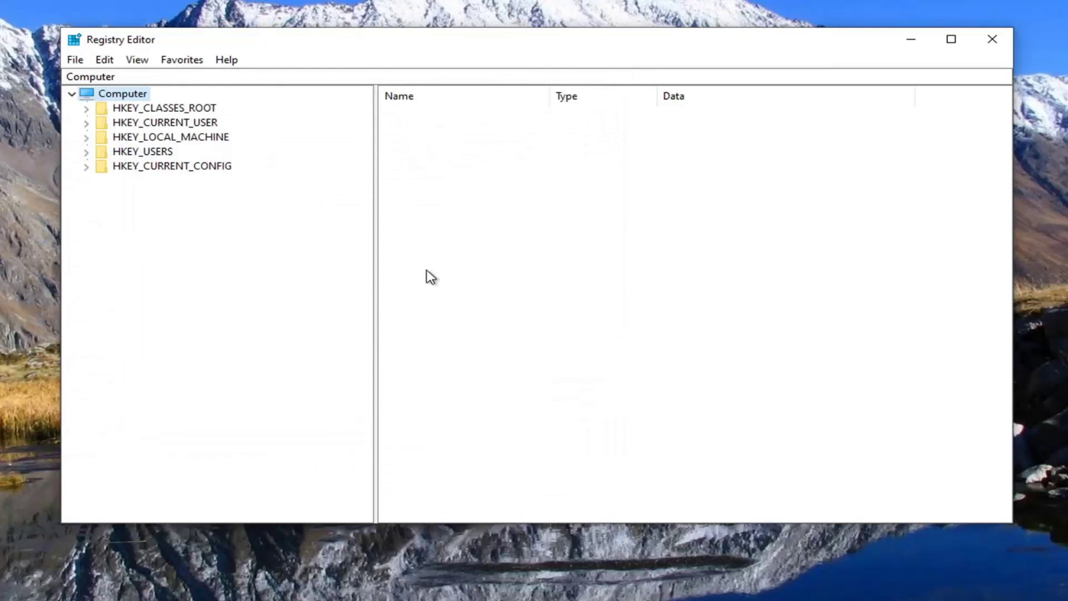
# Step: Navigate to HKEY_CURRENT_USER\SOFTWARE\Microsoft\Windows\CurrentVersion\Explorer\Advanced to list its values
pyautogui.doubleClick(186, 125)
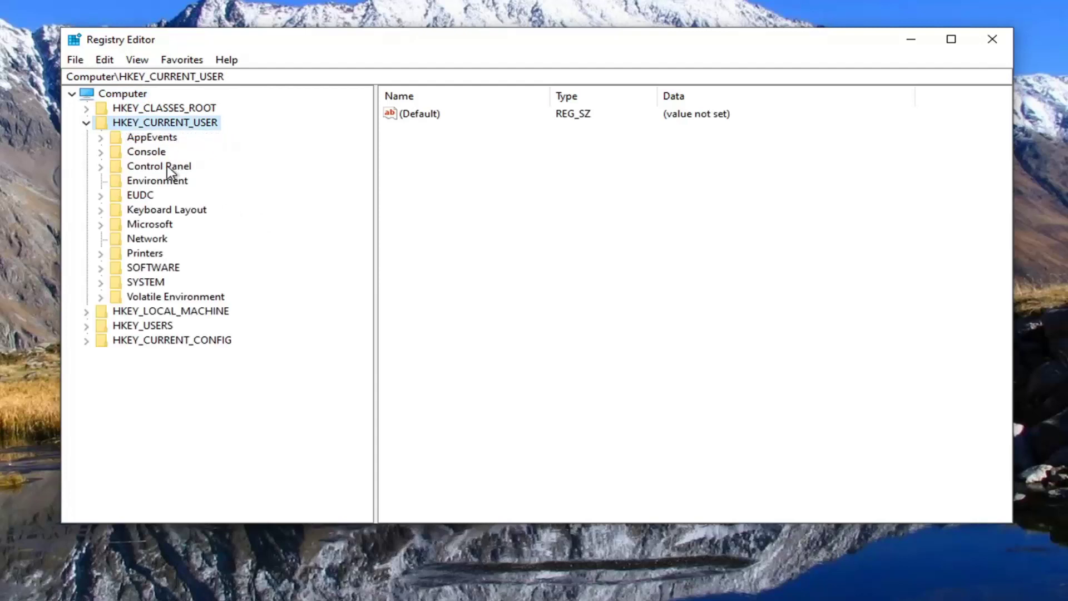
pyautogui.doubleClick(154, 268)
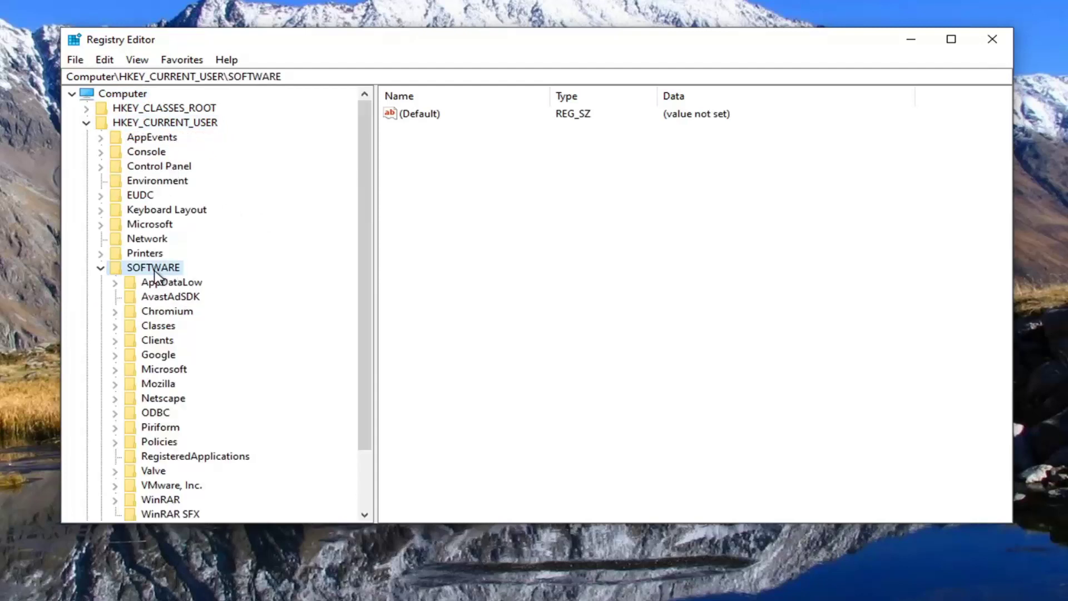
pyautogui.doubleClick(162, 370)
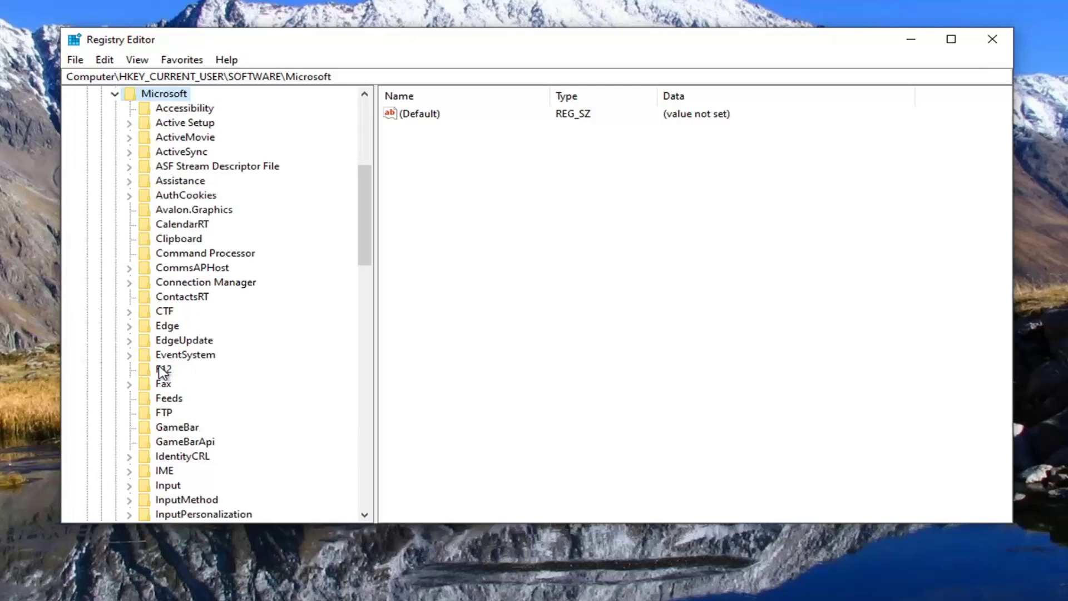
pyautogui.scroll(-20, 161, 356)
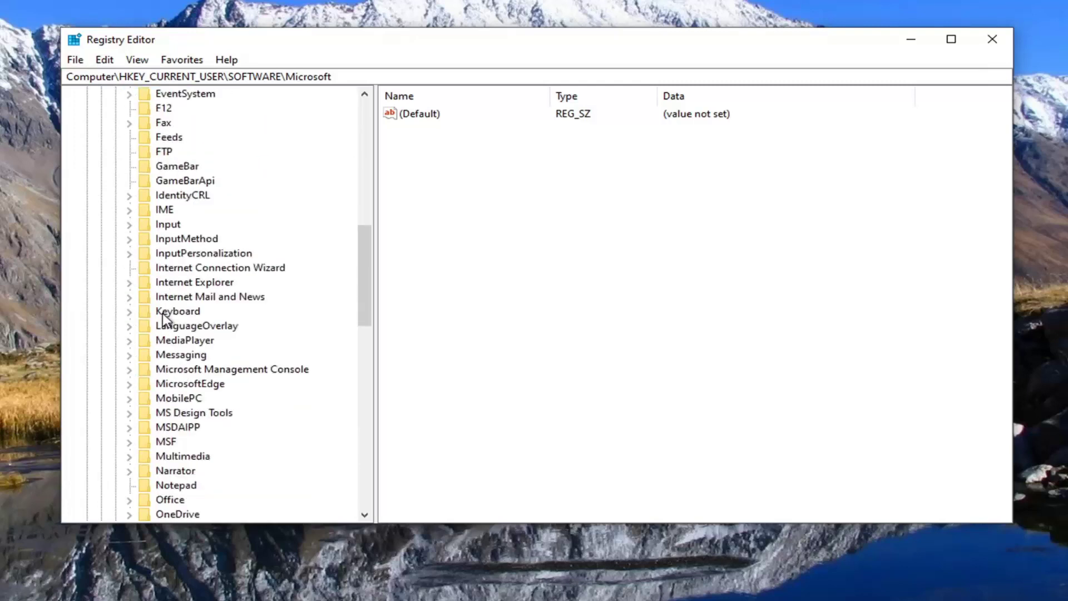
pyautogui.scroll(-4, 167, 328)
pyautogui.doubleClick(174, 282)
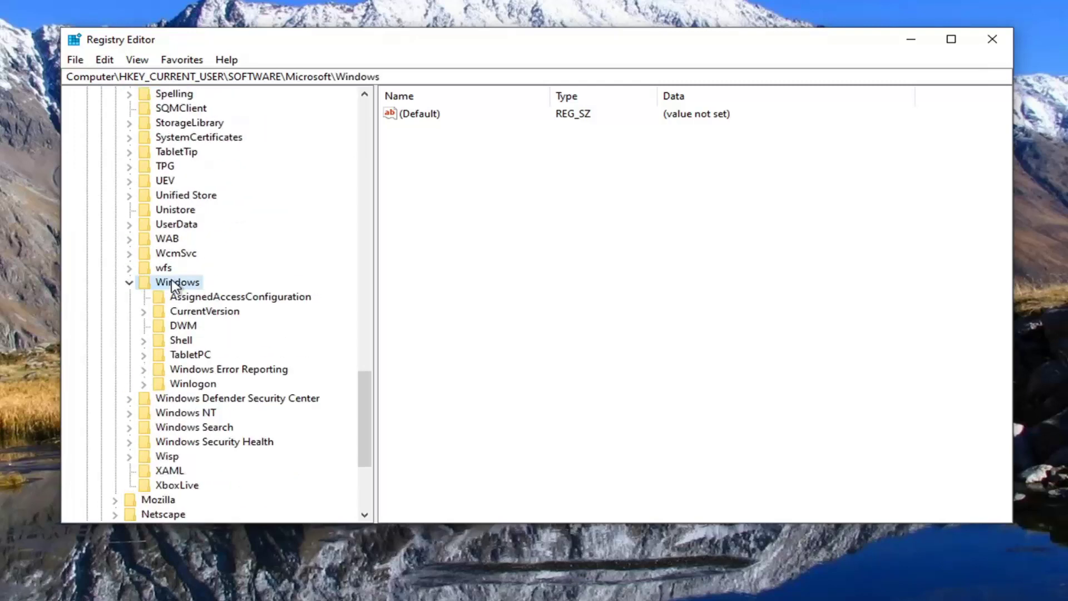
pyautogui.doubleClick(196, 313)
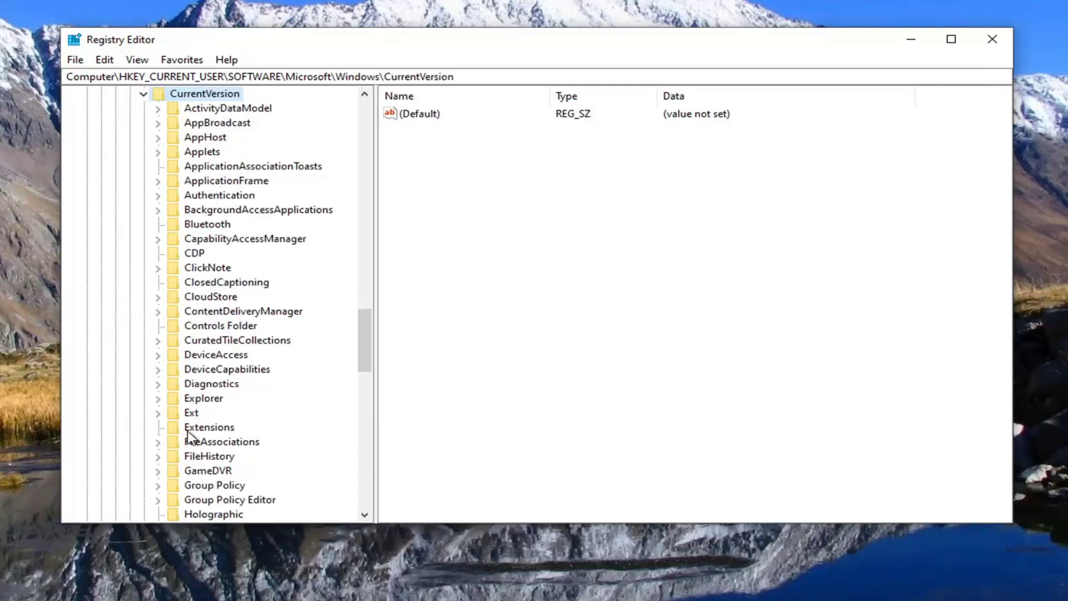
pyautogui.doubleClick(201, 398)
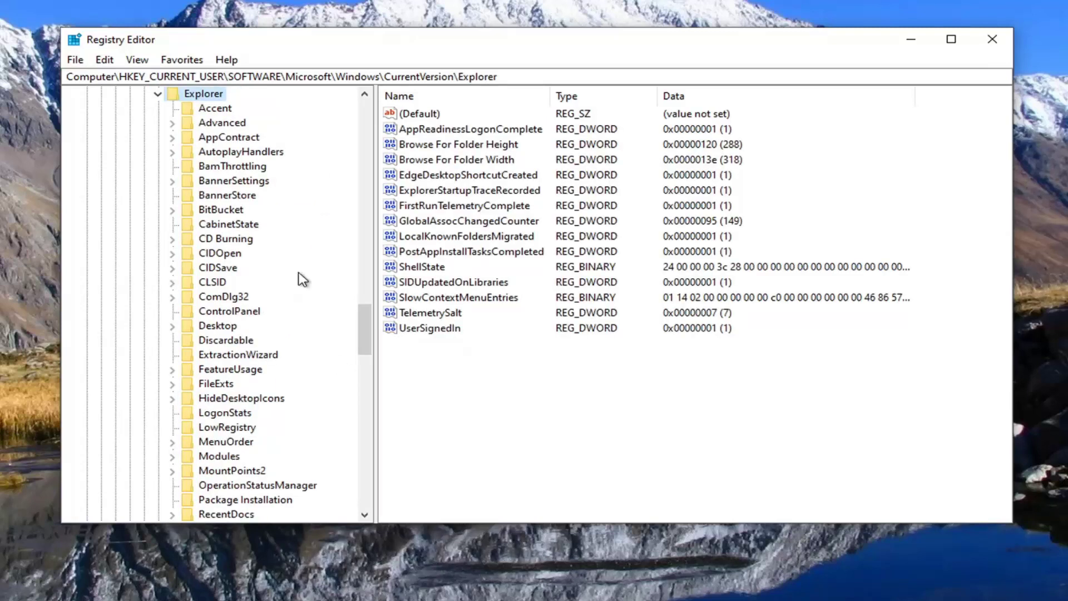
pyautogui.scroll(3, 234, 245)
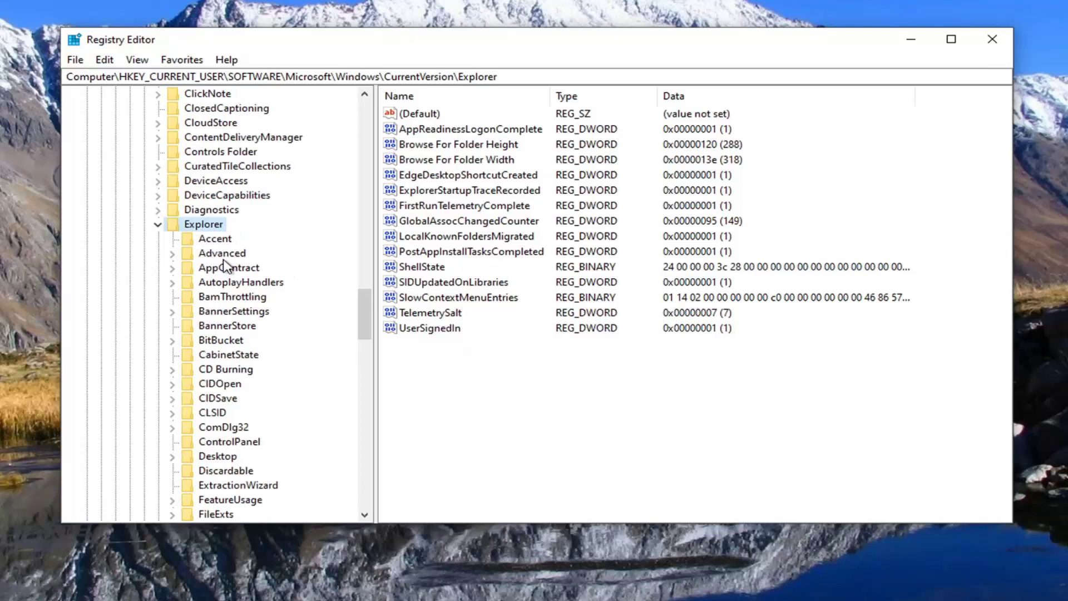
pyautogui.click(218, 254)
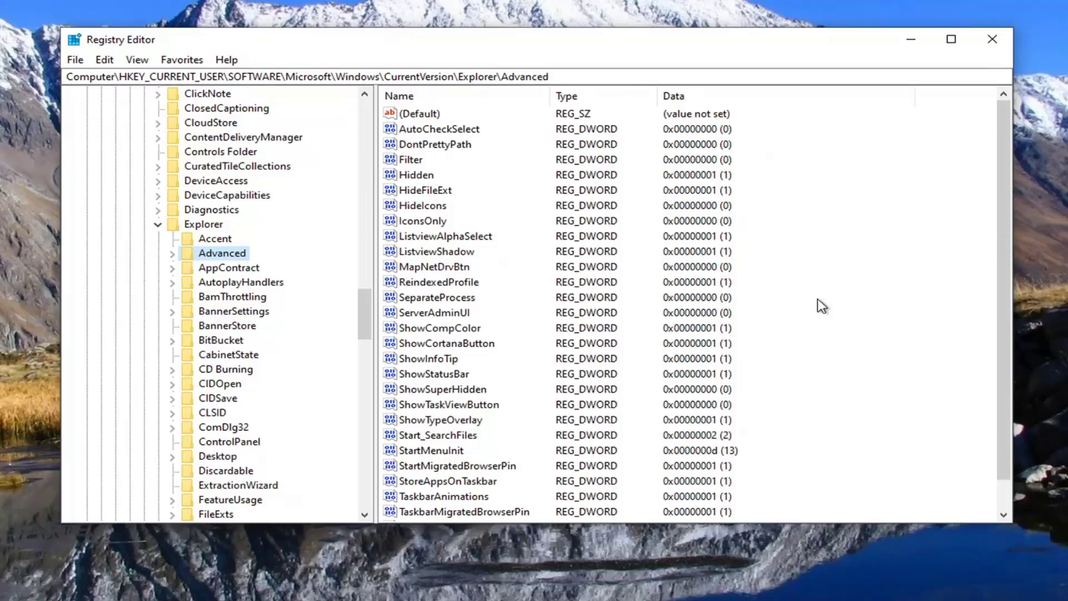
# Step: Create a new DWORD (32-bit) value in the Advanced key
pyautogui.scroll(-1, 829, 300)
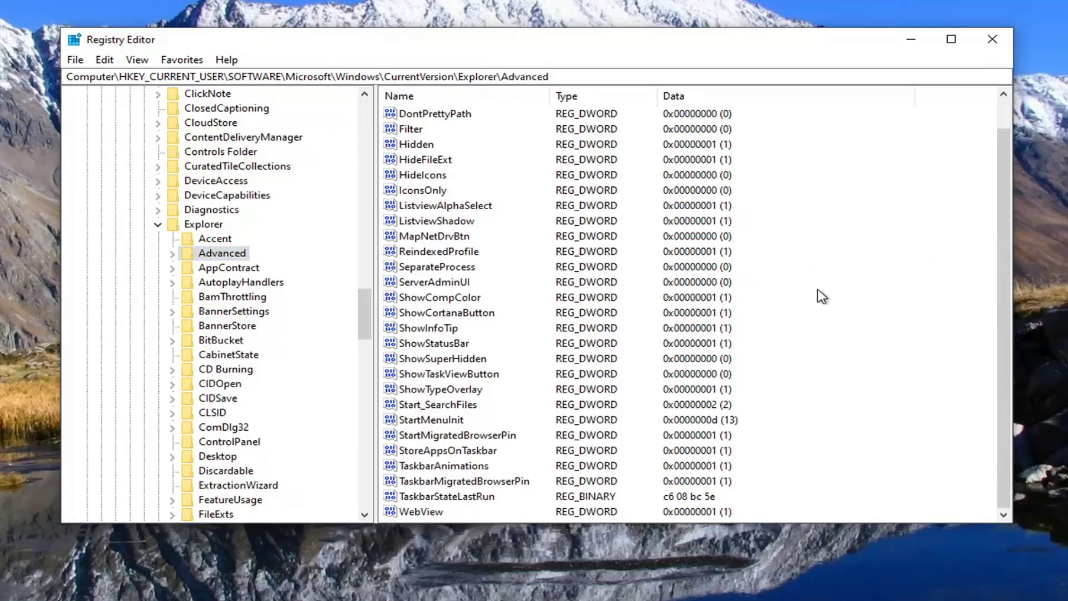
pyautogui.rightClick(826, 251)
pyautogui.moveTo(848, 258)
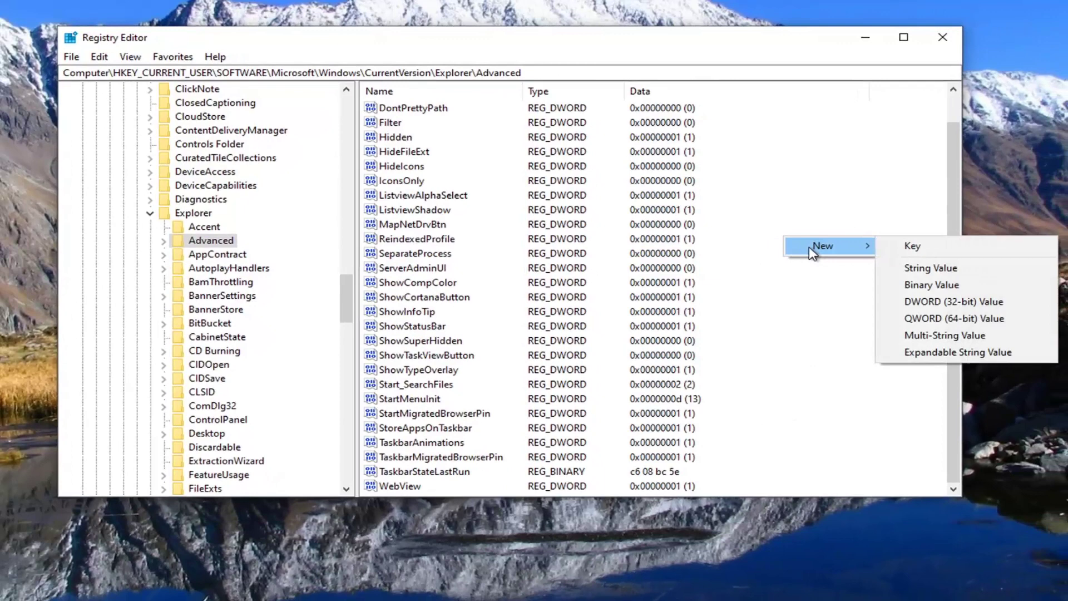
pyautogui.click(899, 300)
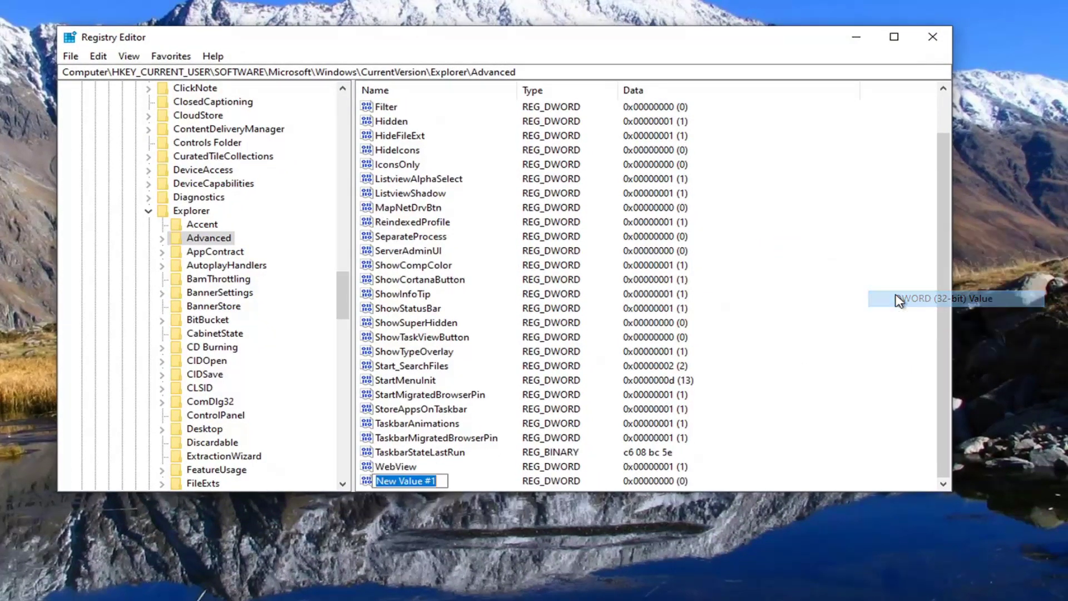
# Step: Rename New Value #1 to Start_PowerButtonAction
pyautogui.rightClick(414, 482)
pyautogui.click(483, 546)
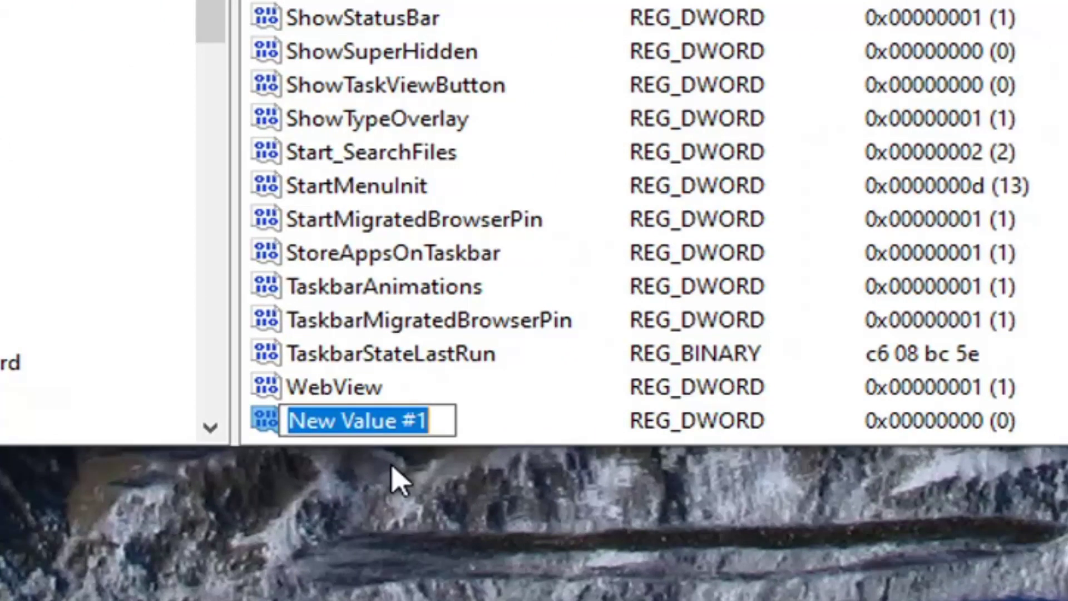
pyautogui.write('Start')
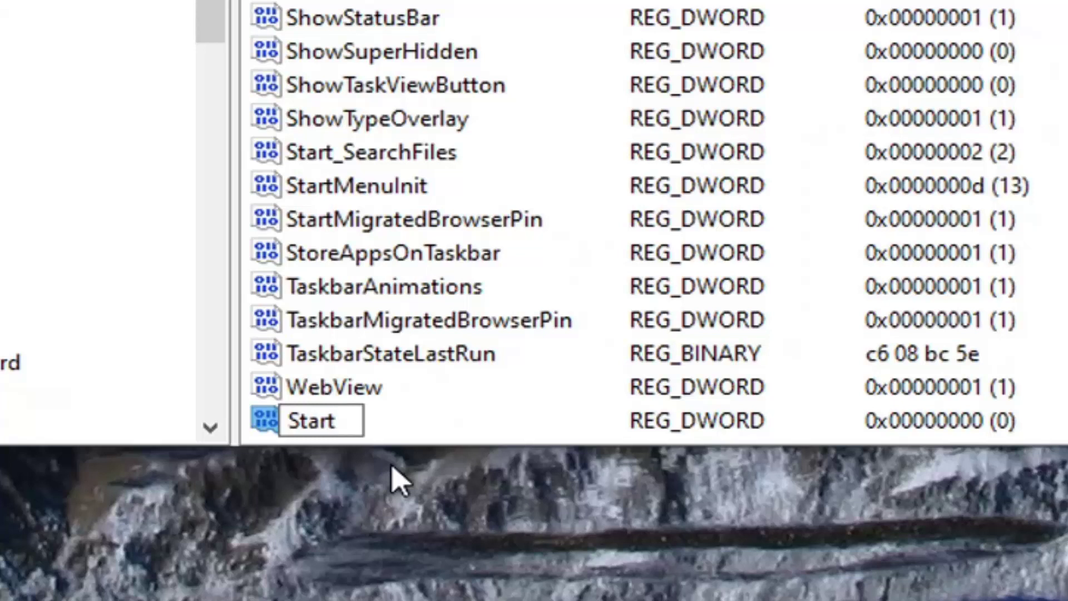
pyautogui.write('_')
pyautogui.write('PowerByut')
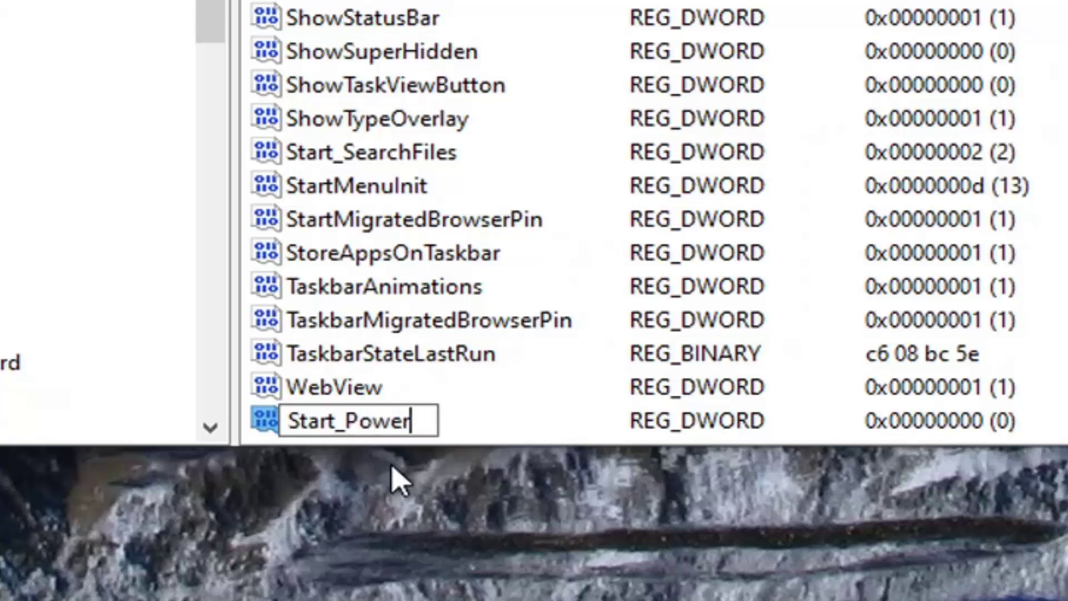
pyautogui.press('BackSpace')
pyautogui.press('BackSpace')
pyautogui.press('BackSpace')
pyautogui.write('utt')
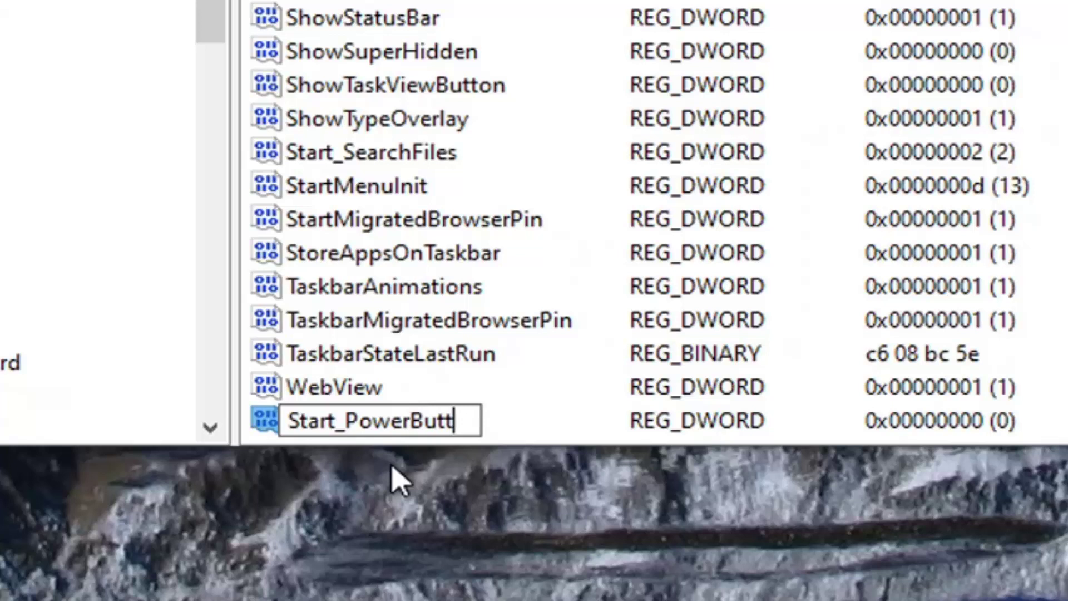
pyautogui.write('onAction')
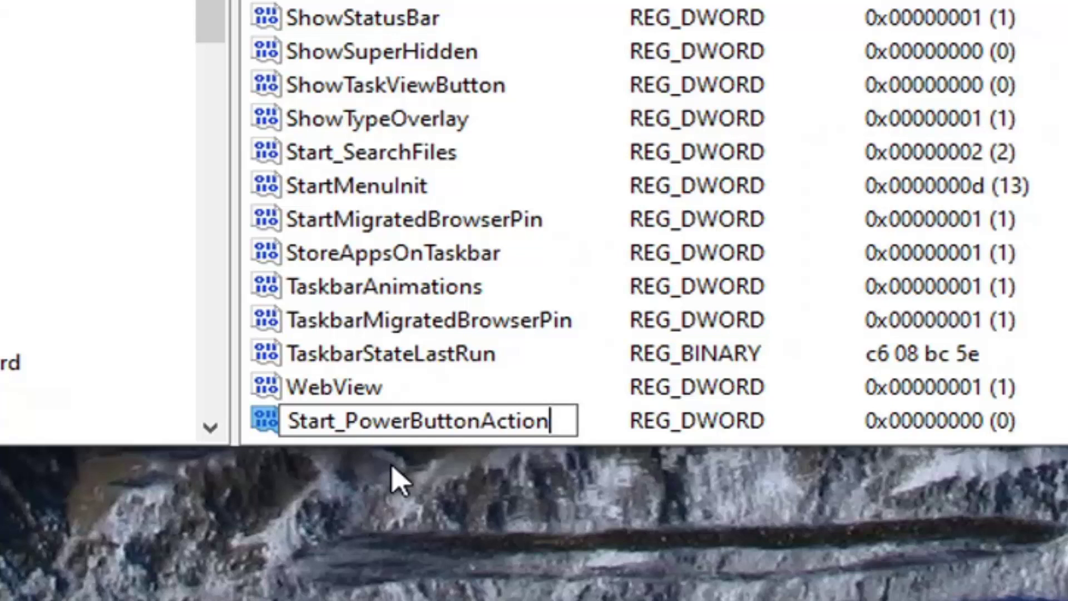
pyautogui.press('Return')
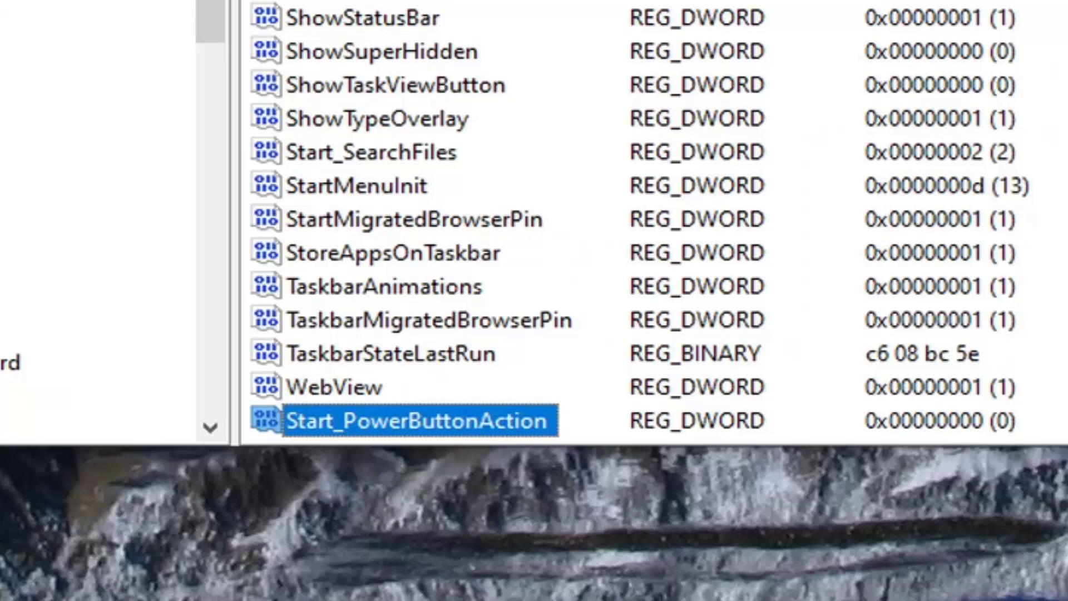
# Step: Edit Start_PowerButtonAction, switch its base to Decimal, and enter 4
pyautogui.click(448, 448)
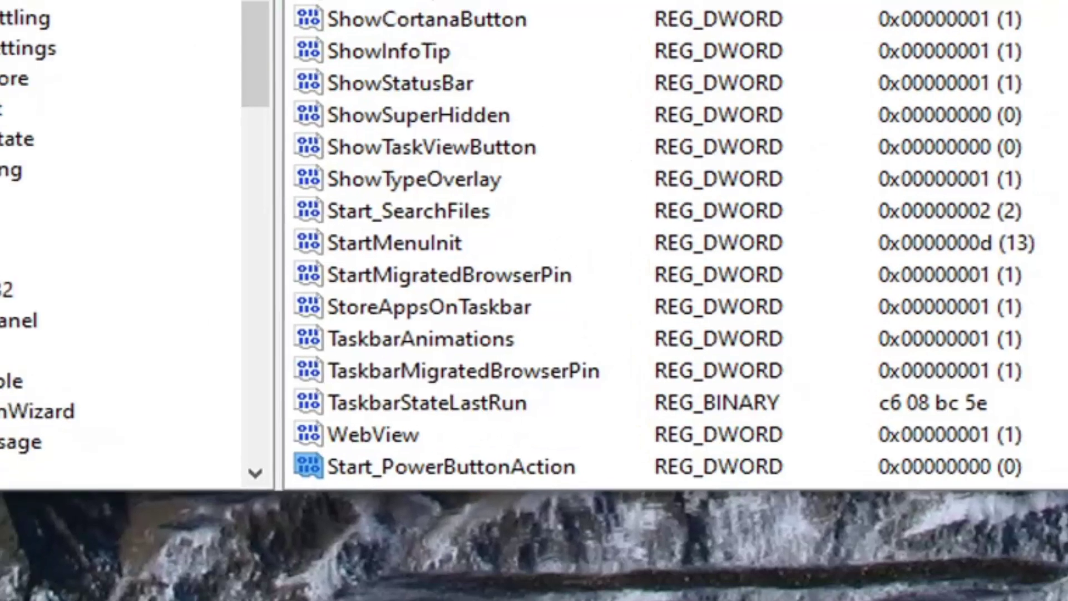
pyautogui.doubleClick(390, 420)
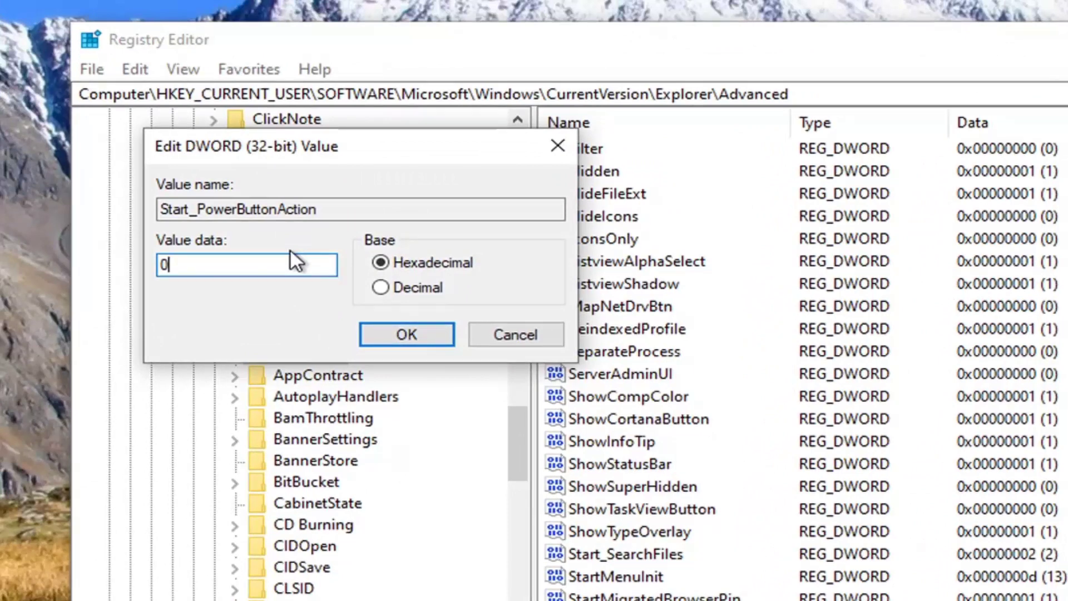
pyautogui.click(380, 285)
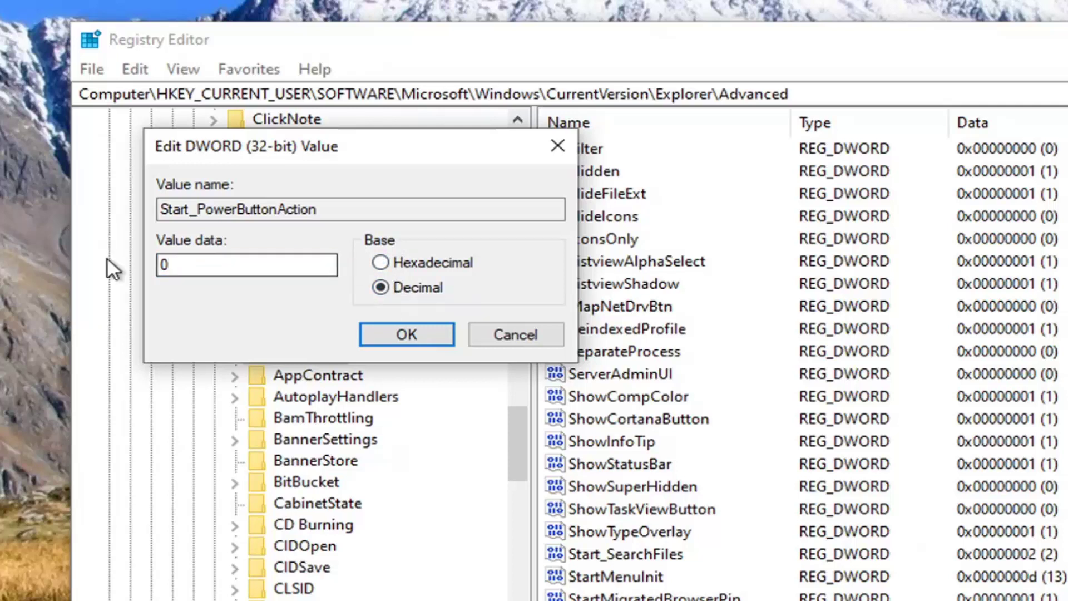
pyautogui.click(167, 265)
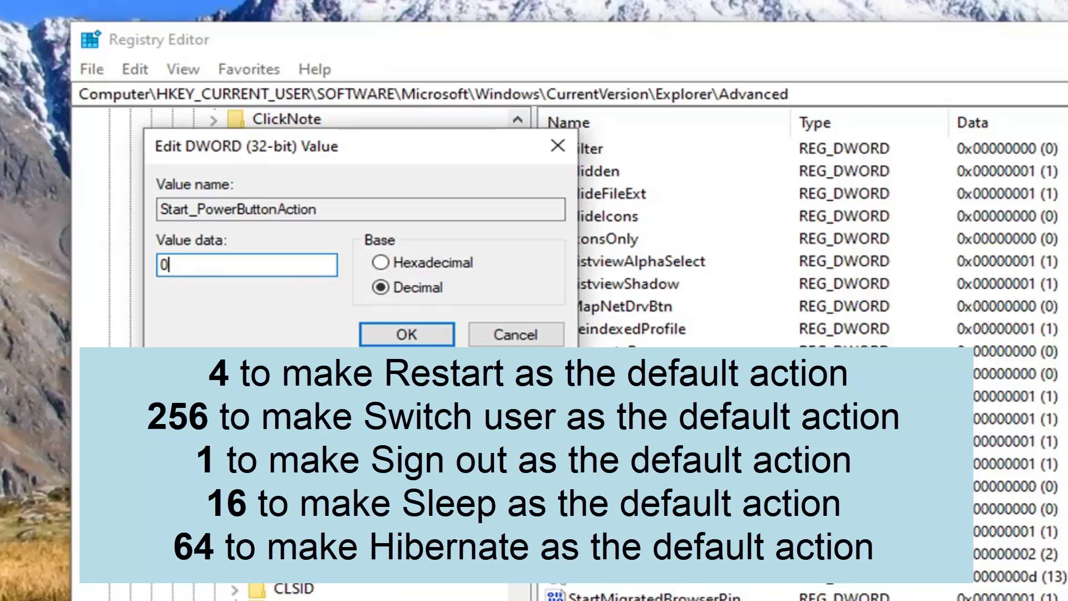
pyautogui.hotkey('ctrl', 'a')
pyautogui.write('4')
# Step: Try alternative values 256, 1, 16 and 64, then restore decimal 4 and save
pyautogui.press('BackSpace')
pyautogui.write('256')
pyautogui.press('BackSpace')
pyautogui.press('BackSpace')
pyautogui.press('BackSpace')
pyautogui.write('1')
pyautogui.press('BackSpace')
pyautogui.write('16')
pyautogui.press('BackSpace')
pyautogui.write('64')
pyautogui.press('BackSpace')
pyautogui.press('BackSpace')
pyautogui.write('4')
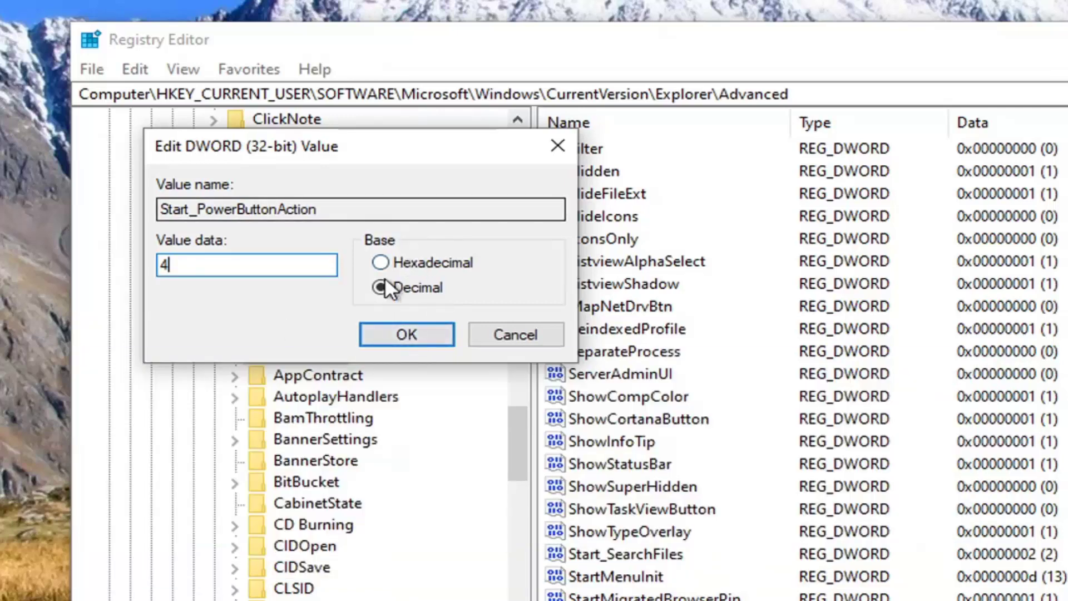
pyautogui.click(385, 284)
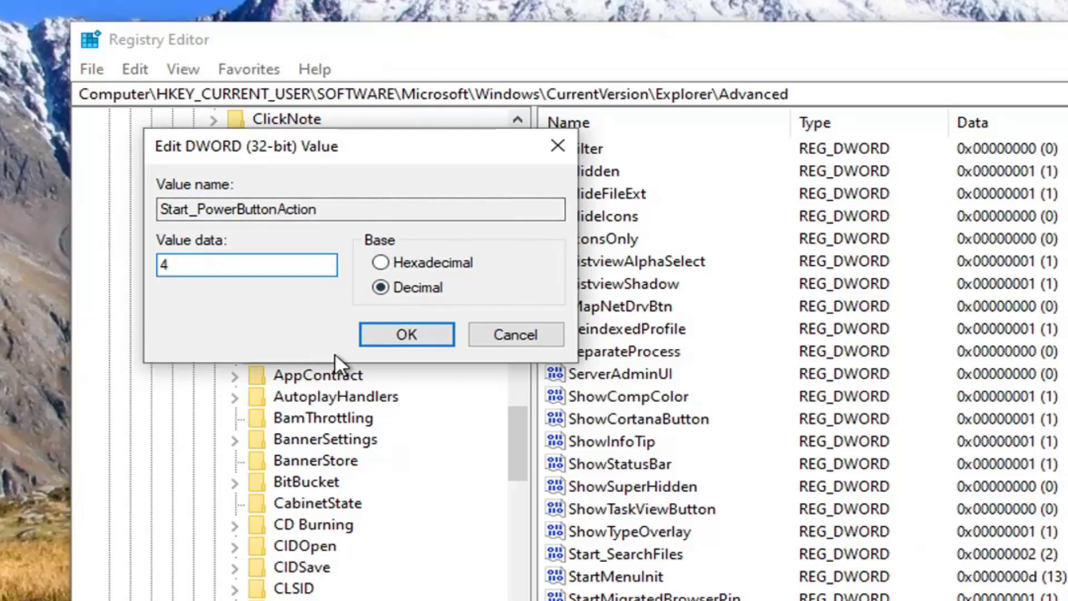
pyautogui.click(408, 343)
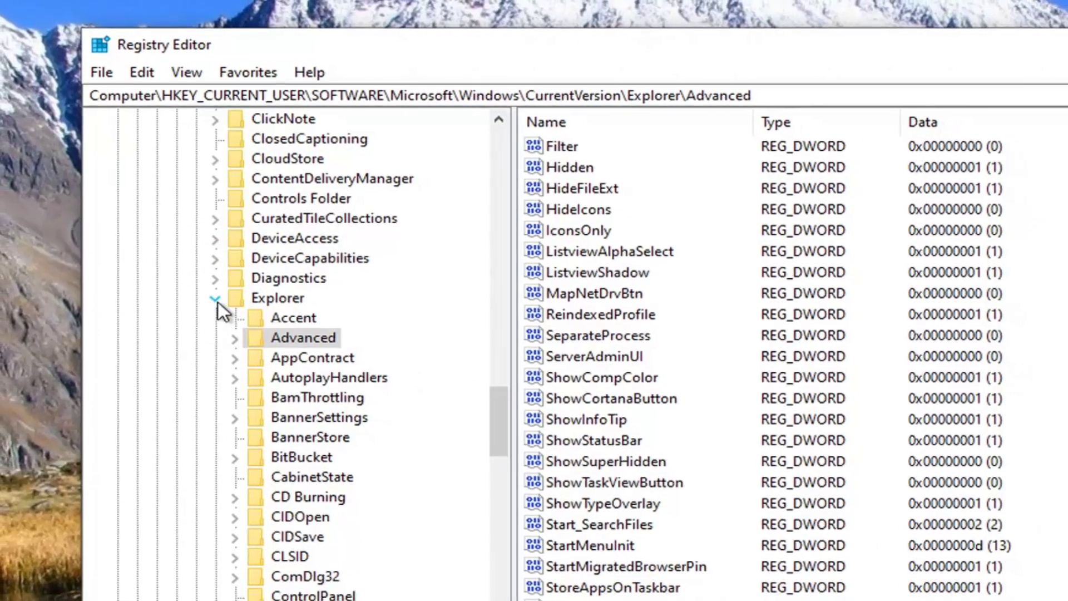
# Step: Collapse the registry tree back to Computer and close Registry Editor
pyautogui.click(214, 311)
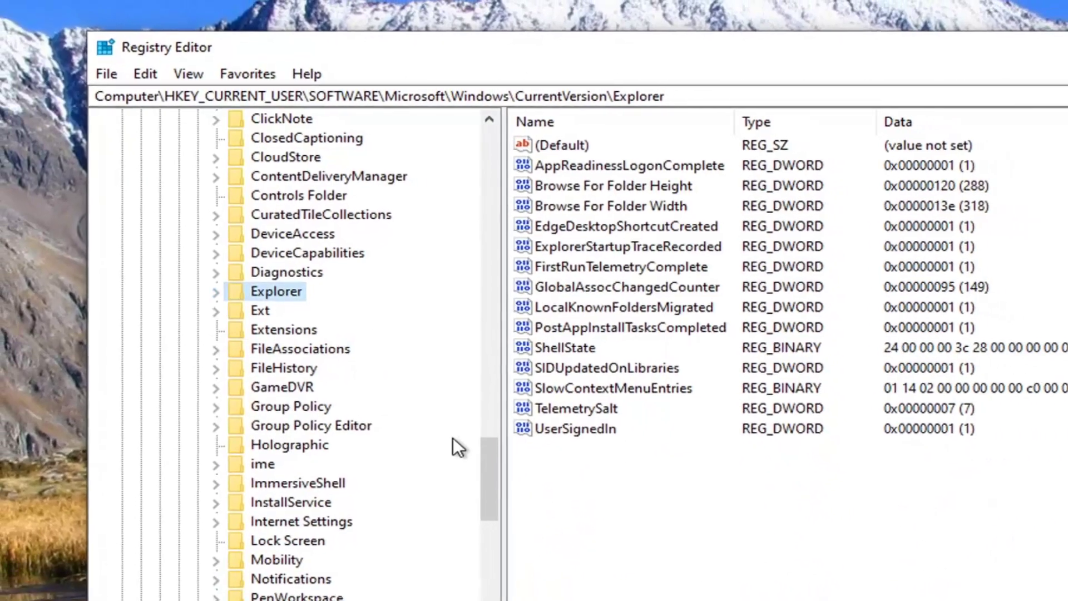
pyautogui.moveTo(484, 445); pyautogui.dragTo(469, 200)
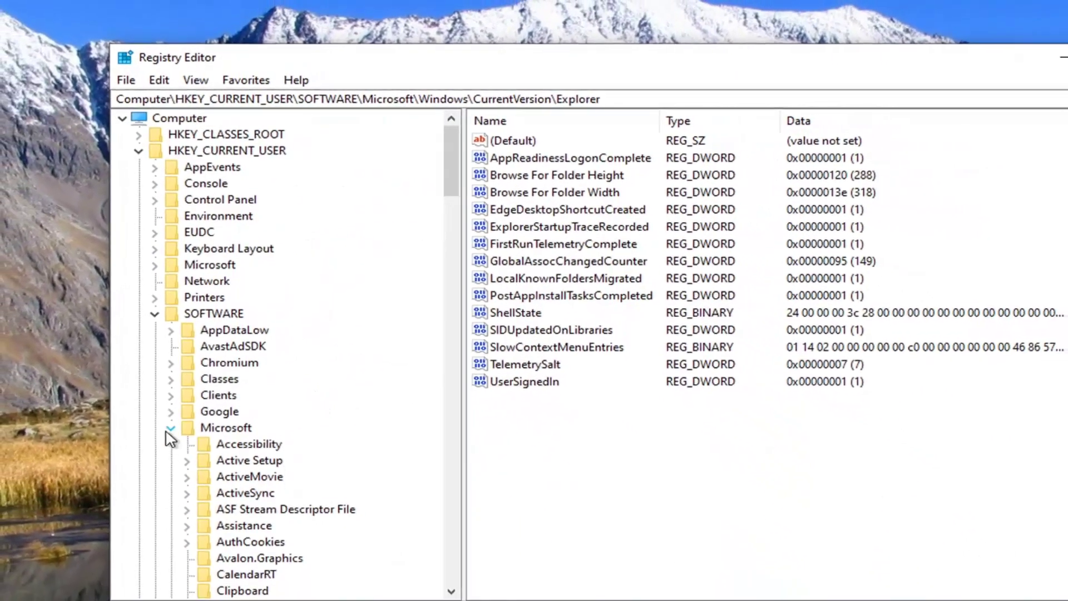
pyautogui.click(170, 428)
pyautogui.click(155, 313)
pyautogui.click(138, 151)
pyautogui.doubleClick(163, 119)
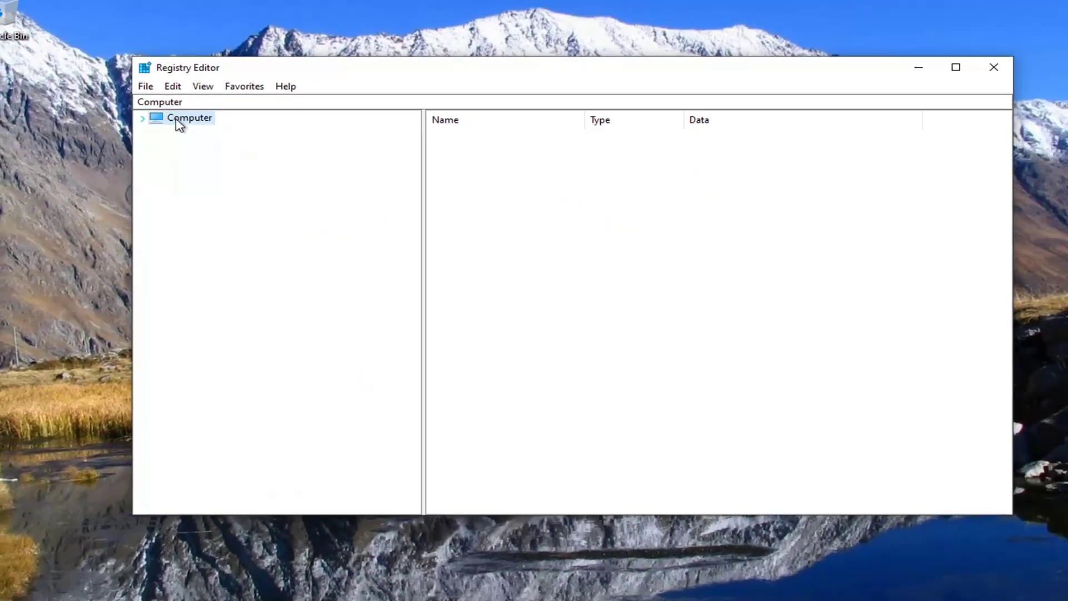
pyautogui.click(994, 68)
# Step: Show the Start menu's power options, then dismiss the list
pyautogui.click(16, 587)
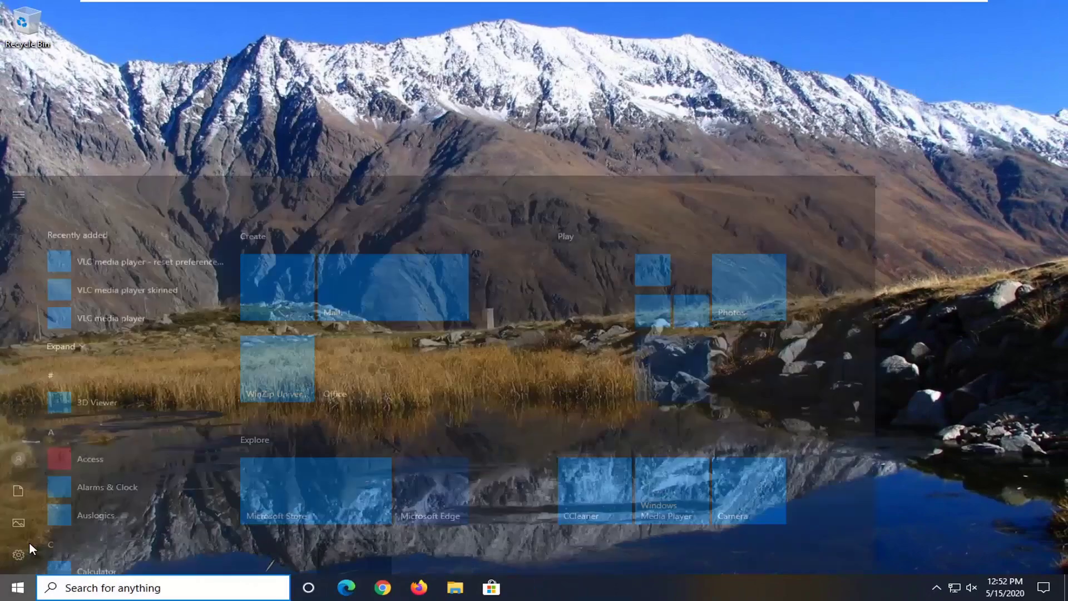
pyautogui.click(18, 558)
pyautogui.click(65, 533)
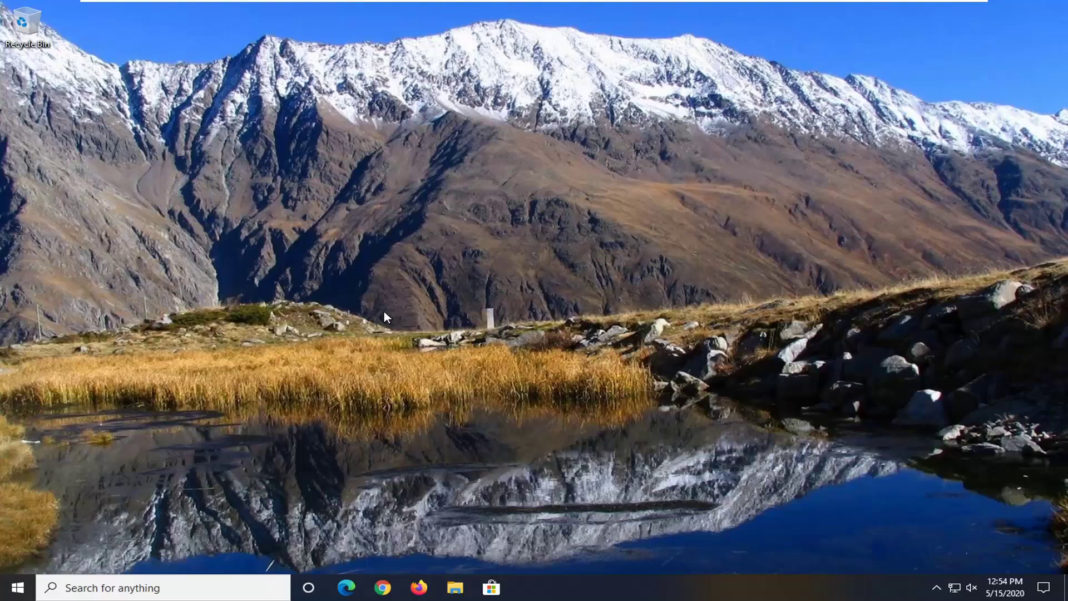
# Step: Reopen the Shut Down Windows dialog, confirm Restart is now the default, and close Steam's updater
pyautogui.hotkey('alt', 'F4')
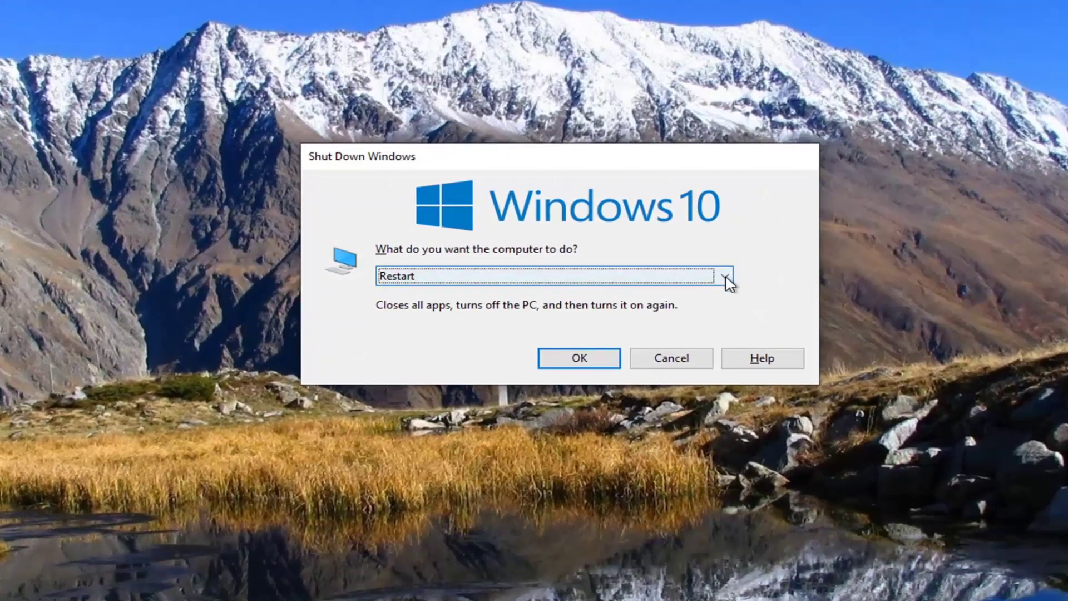
pyautogui.click(725, 276)
pyautogui.click(728, 272)
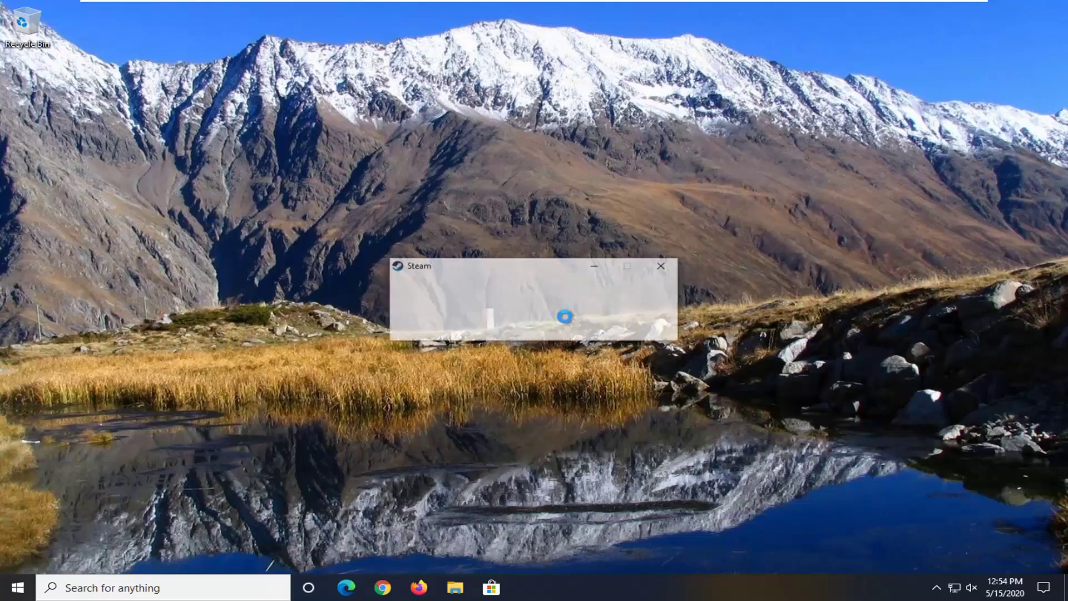
pyautogui.click(663, 266)
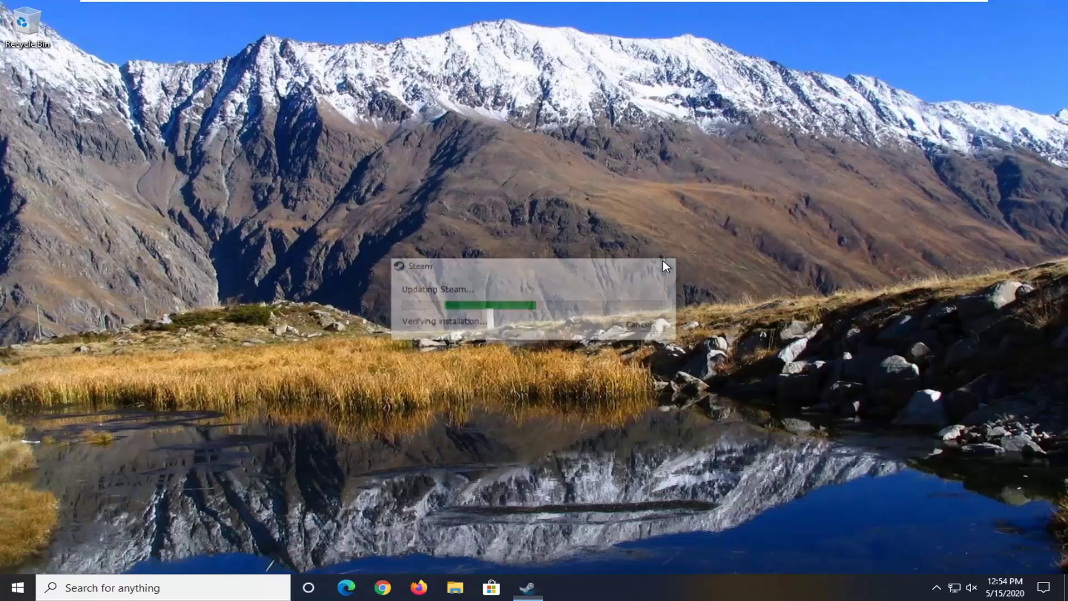